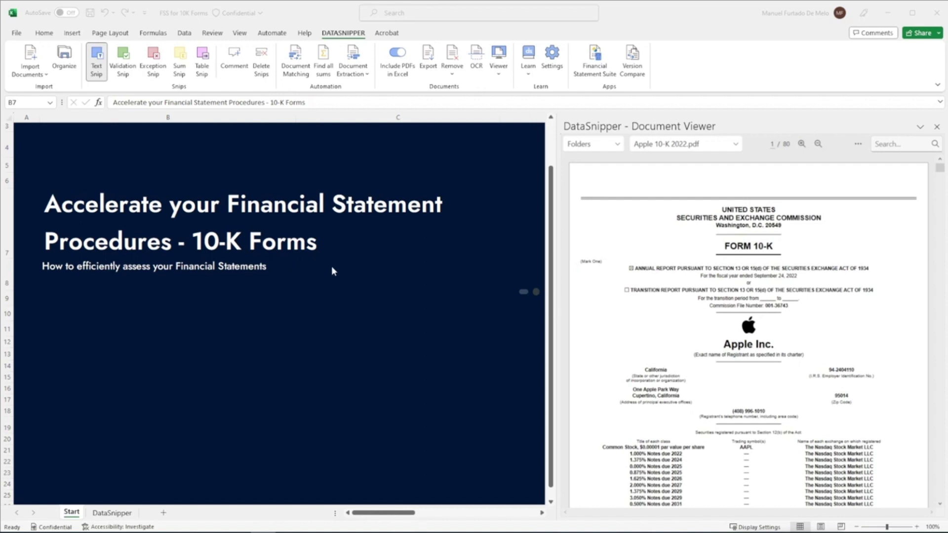
- Preview Apple 10-K 2021.pdf in the viewer, then return to Apple 10-K 2022.pdf
{"action": "left_click", "coordinate": [362, 237]}
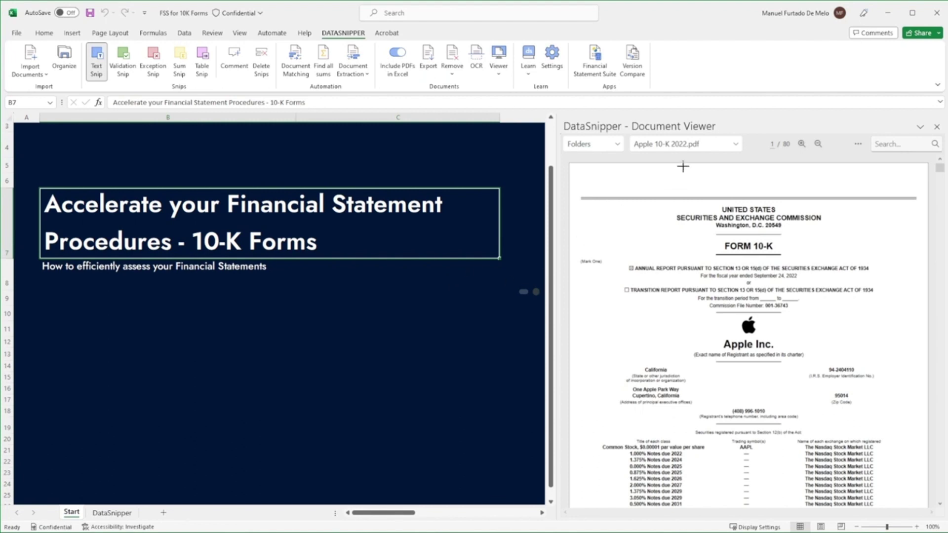
{"action": "left_click", "coordinate": [712, 148]}
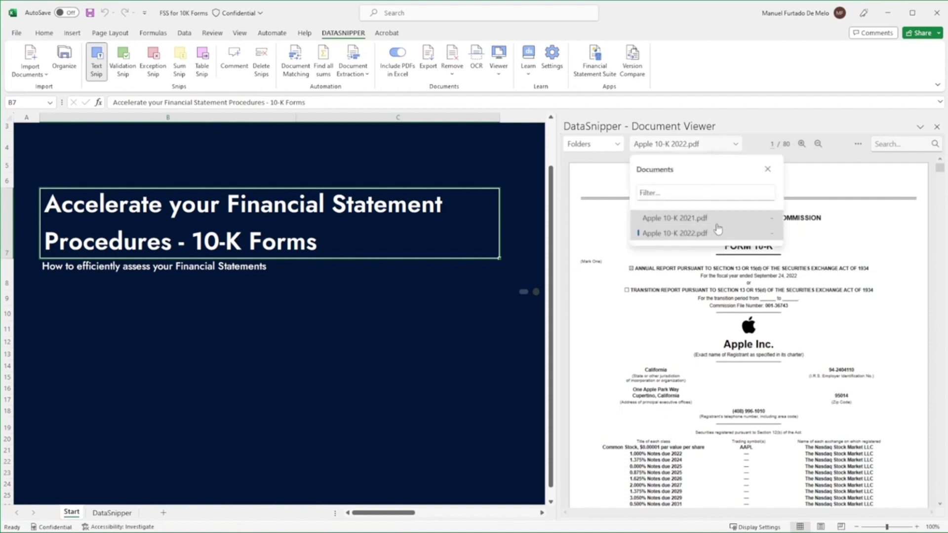
{"action": "left_click", "coordinate": [718, 217]}
{"action": "left_click", "coordinate": [718, 148]}
{"action": "left_click", "coordinate": [719, 230]}
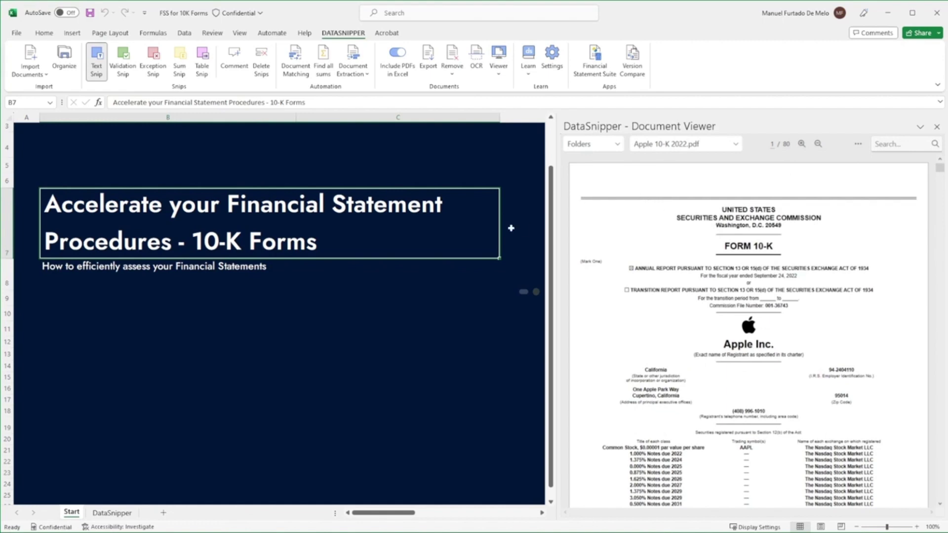
- Run tick & tie with Apple 10-K 2022.pdf as current year and Apple 10-K 2021.pdf as prior year
{"action": "left_click", "coordinate": [597, 74]}
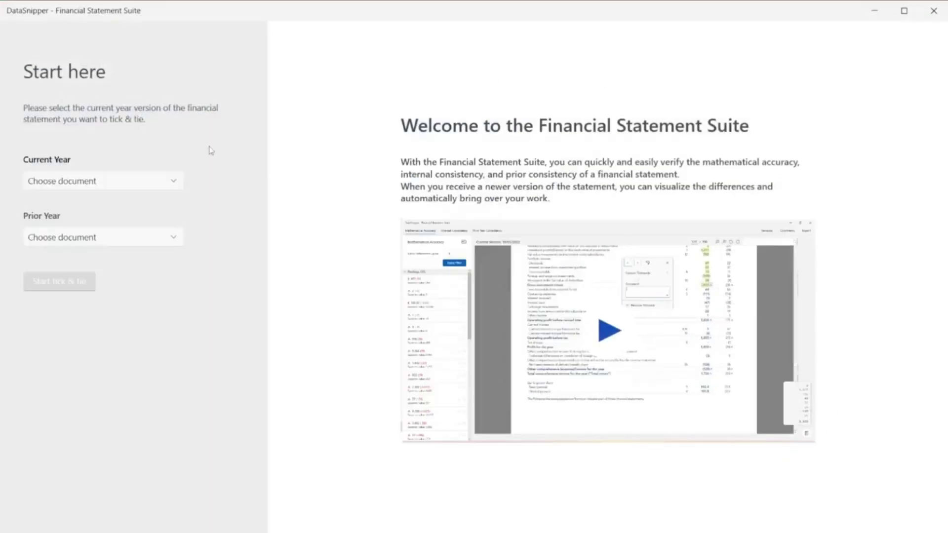
{"action": "left_click", "coordinate": [143, 191]}
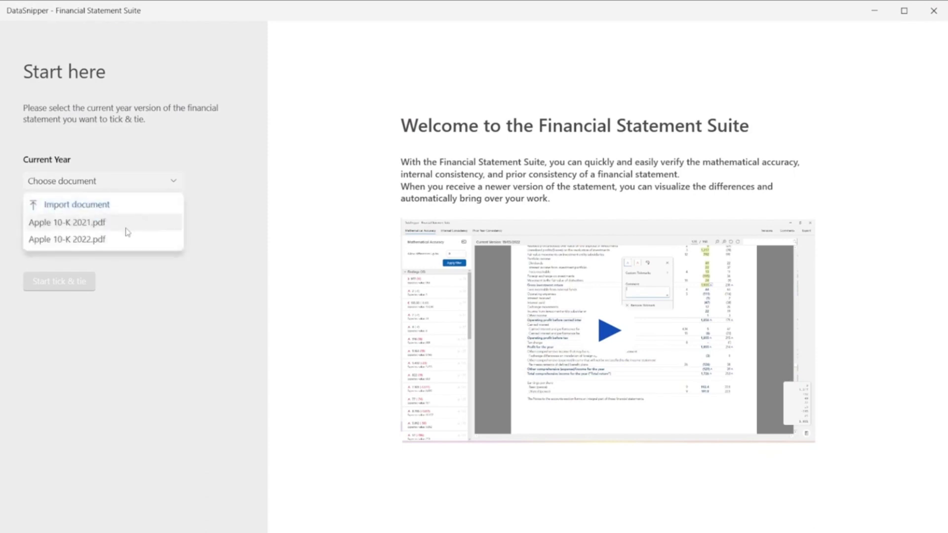
{"action": "left_click", "coordinate": [129, 240]}
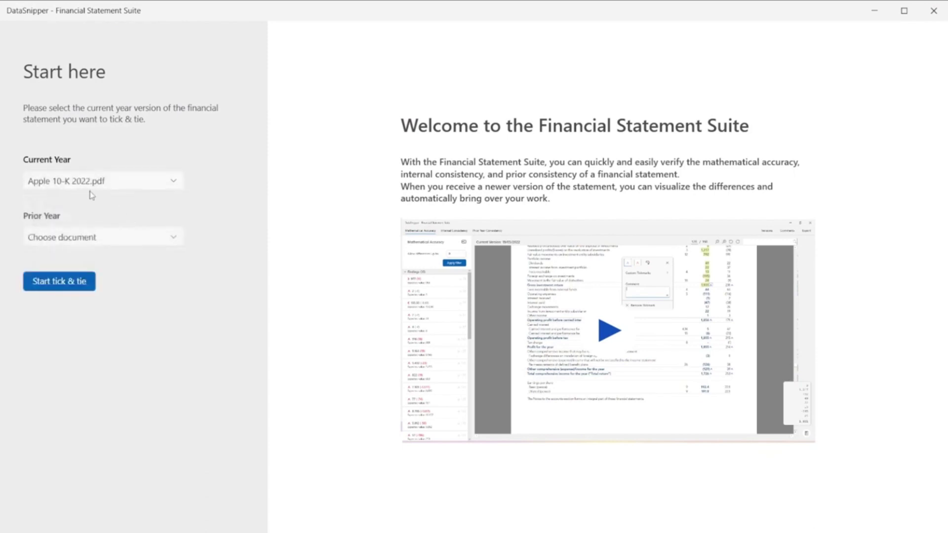
{"action": "left_click", "coordinate": [127, 247]}
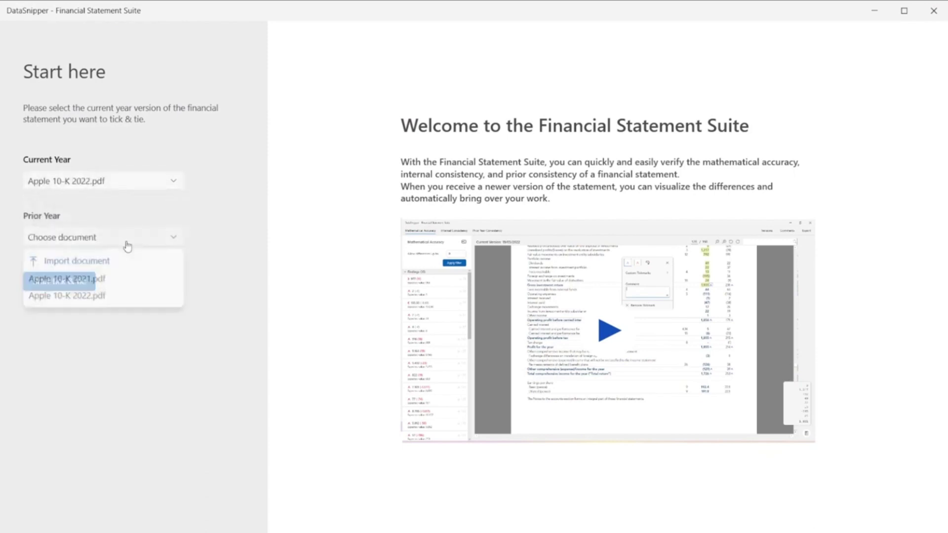
{"action": "left_click", "coordinate": [102, 278]}
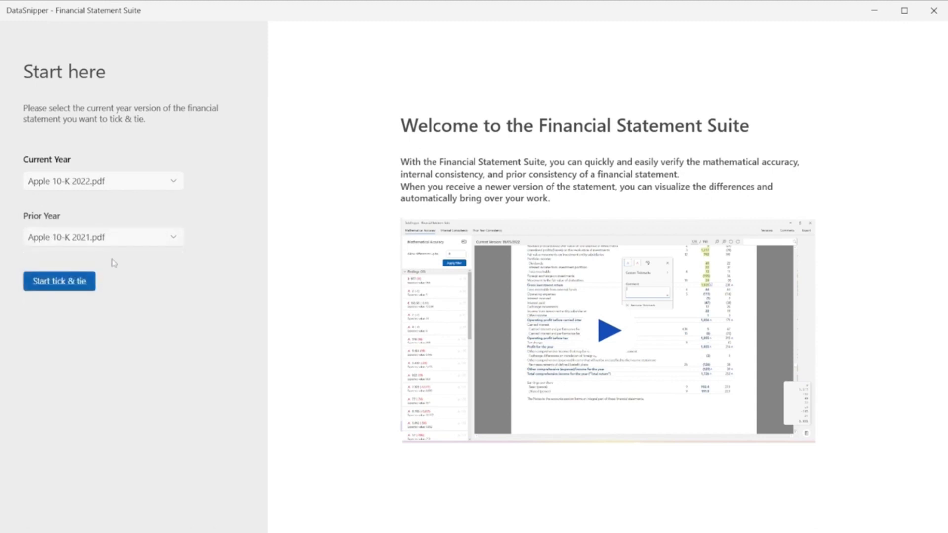
{"action": "left_click", "coordinate": [59, 288]}
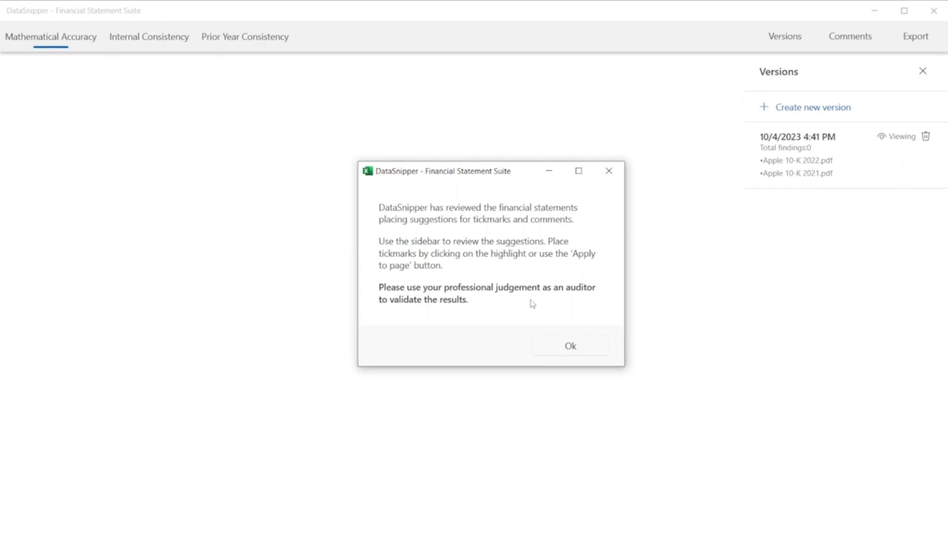
{"action": "left_click", "coordinate": [583, 349]}
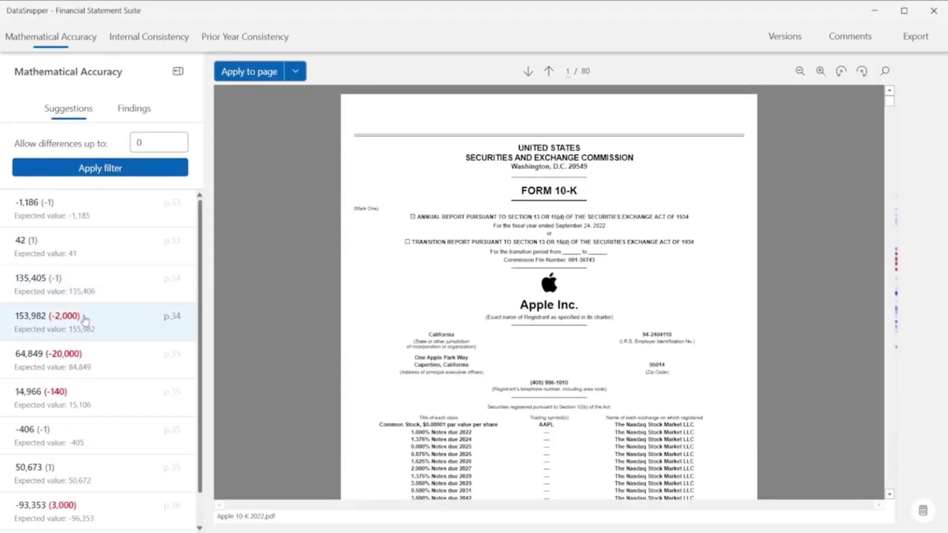
- Tickmark total current assets 135,405 on page 34 and check its off-by-1 comment
{"action": "left_click", "coordinate": [109, 288]}
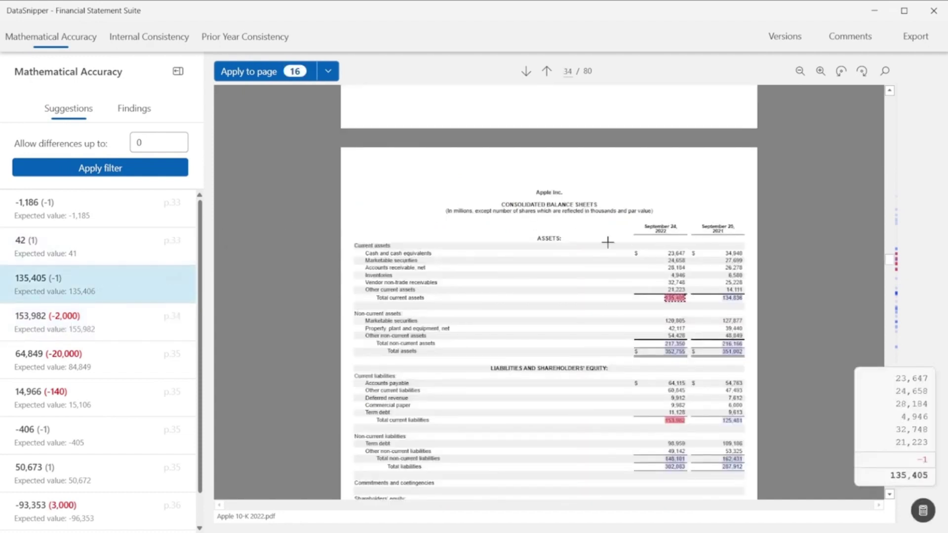
{"action": "mouse_move", "coordinate": [681, 302]}
{"action": "left_click", "coordinate": [679, 301]}
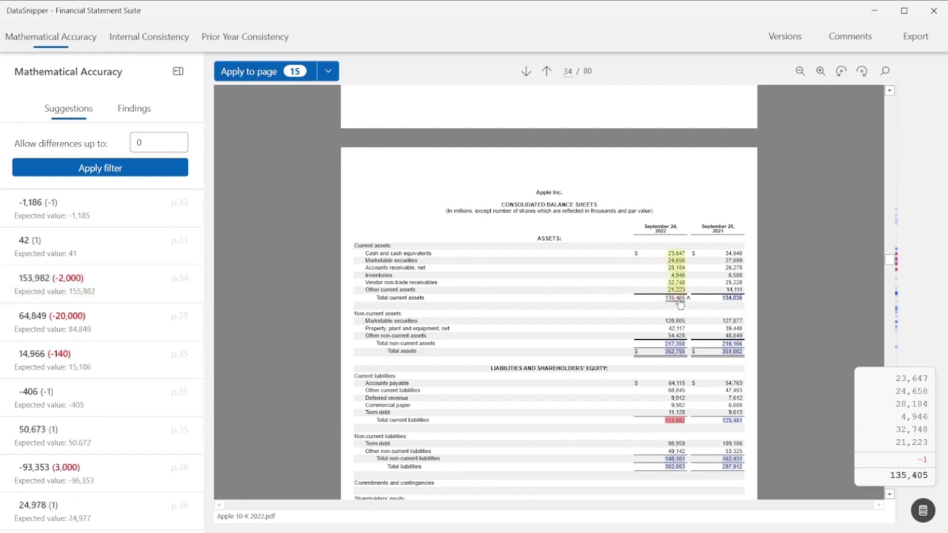
{"action": "left_click", "coordinate": [689, 300]}
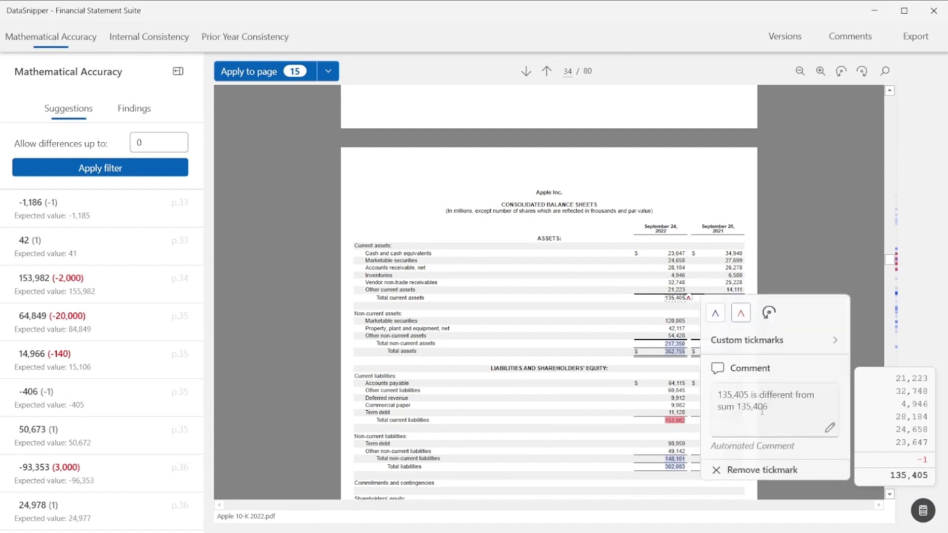
{"action": "left_click", "coordinate": [699, 278]}
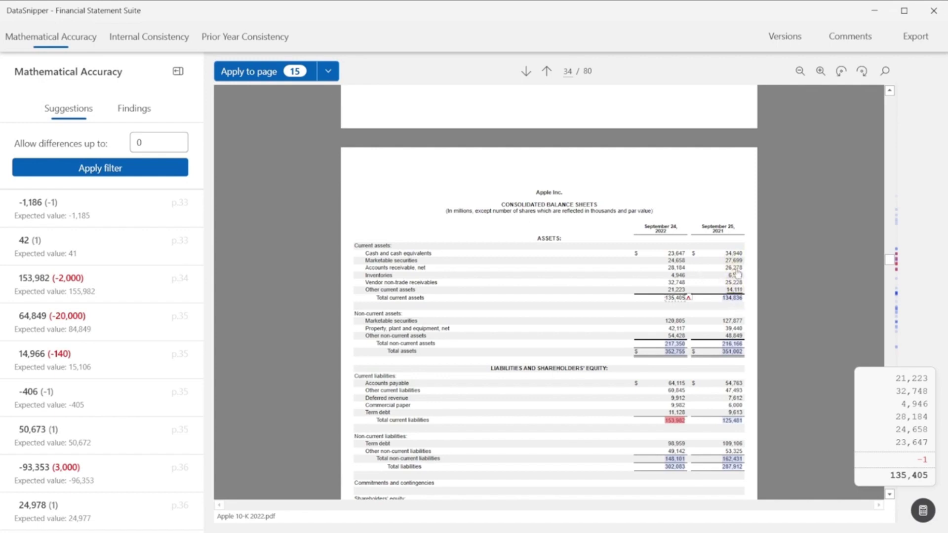
- Tickmark the 2021 total current assets 134,836 and total assets 352,755
{"action": "left_click", "coordinate": [732, 298]}
{"action": "left_click", "coordinate": [745, 298]}
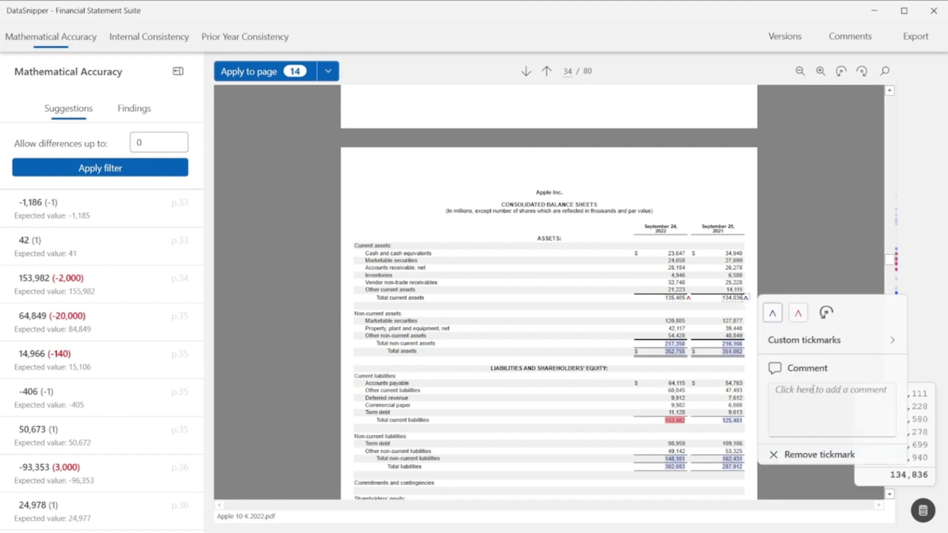
{"action": "left_click", "coordinate": [745, 299]}
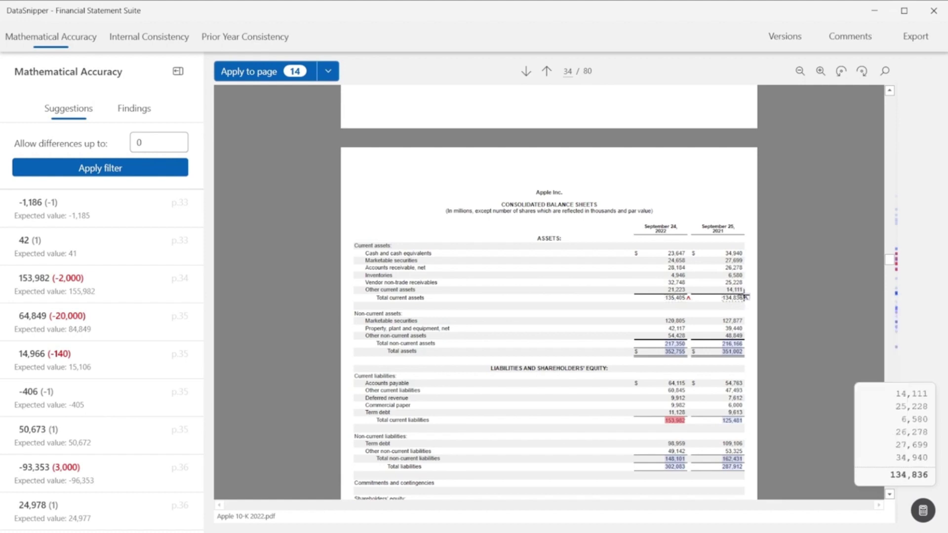
{"action": "left_click", "coordinate": [674, 350]}
- Flag total current liabilities 153,982 as incorrect against its 155,982 sum, then go to the 64,849 suggestion
{"action": "left_click", "coordinate": [109, 296]}
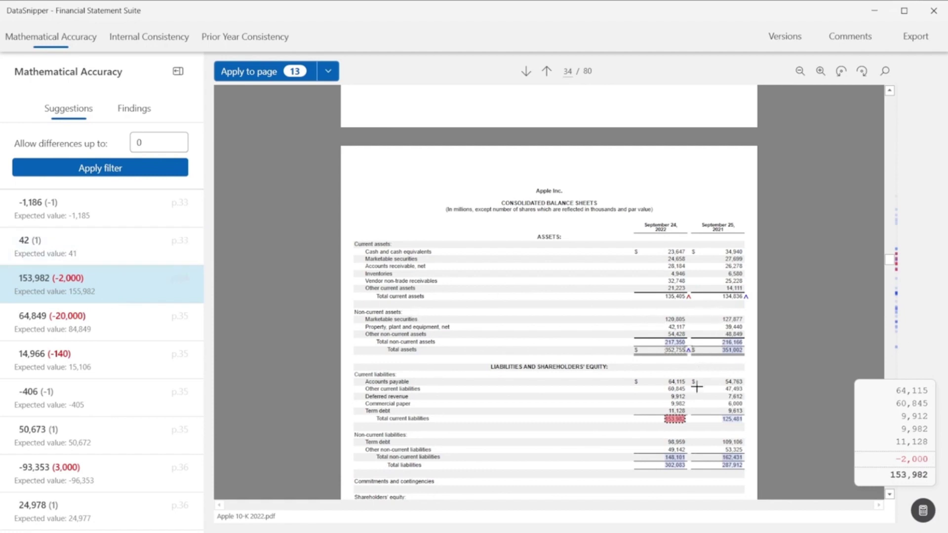
{"action": "left_click", "coordinate": [674, 425]}
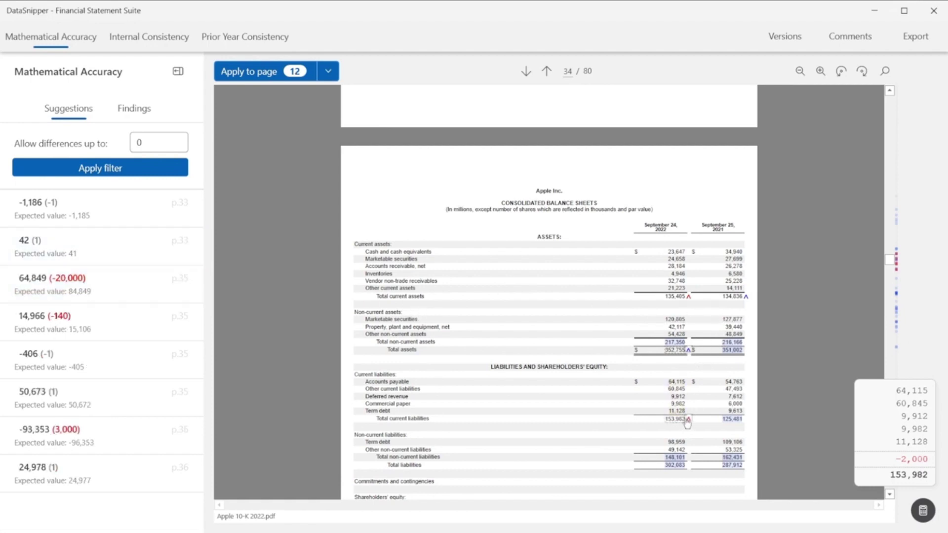
{"action": "left_click", "coordinate": [689, 420]}
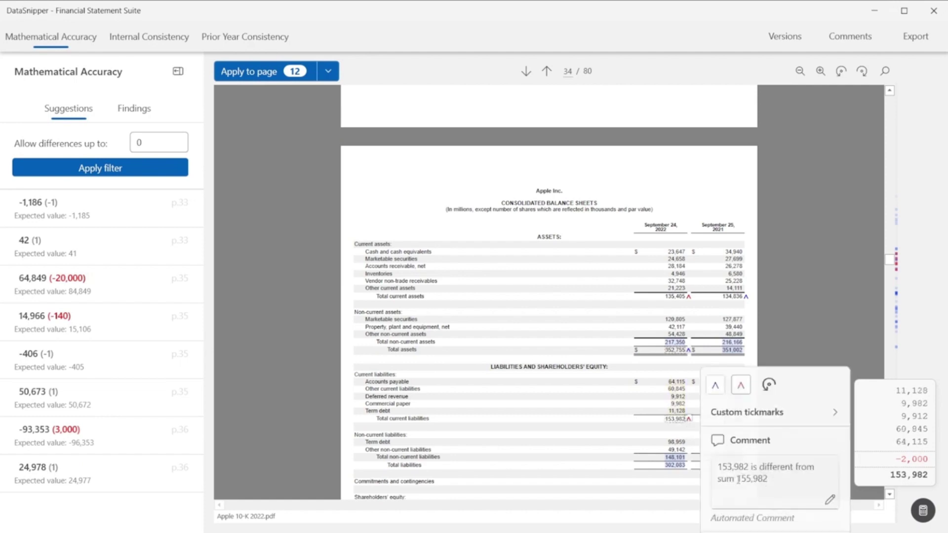
{"action": "left_click", "coordinate": [689, 417]}
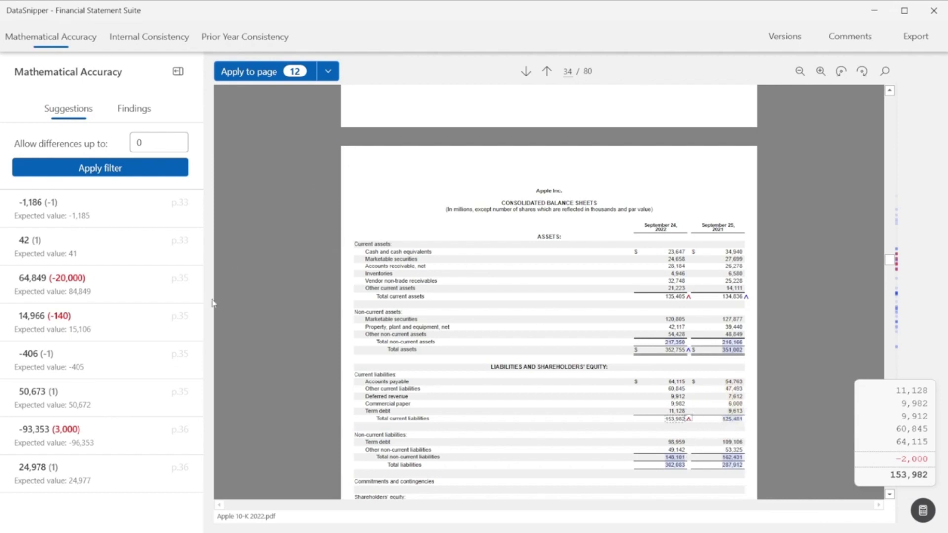
{"action": "left_click", "coordinate": [130, 292]}
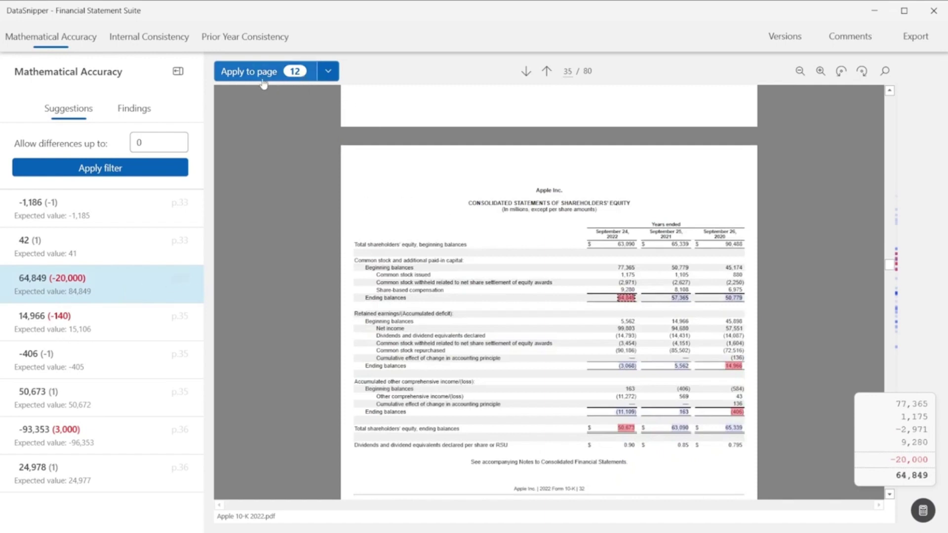
- Apply all suggested tickmarks to the documents, including the remaining ones on page 34
{"action": "left_click", "coordinate": [329, 77]}
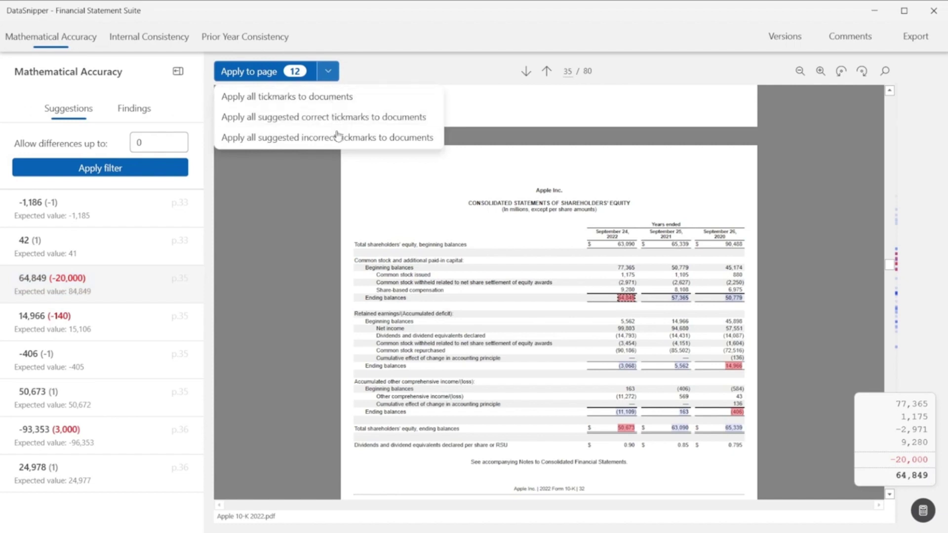
{"action": "left_click", "coordinate": [314, 99]}
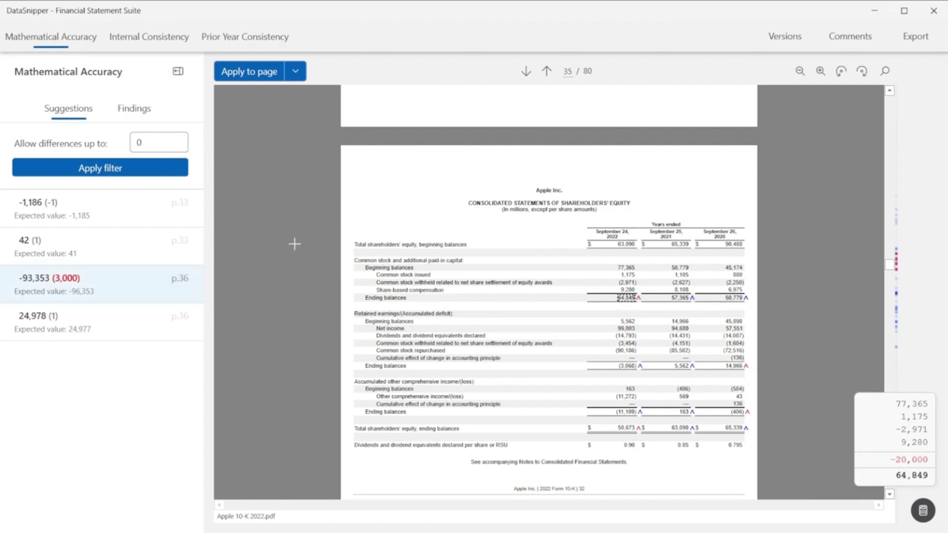
{"action": "scroll", "coordinate": [369, 235], "scroll_direction": "up", "scroll_amount": 2}
{"action": "scroll", "coordinate": [368, 235], "scroll_direction": "up", "scroll_amount": 8}
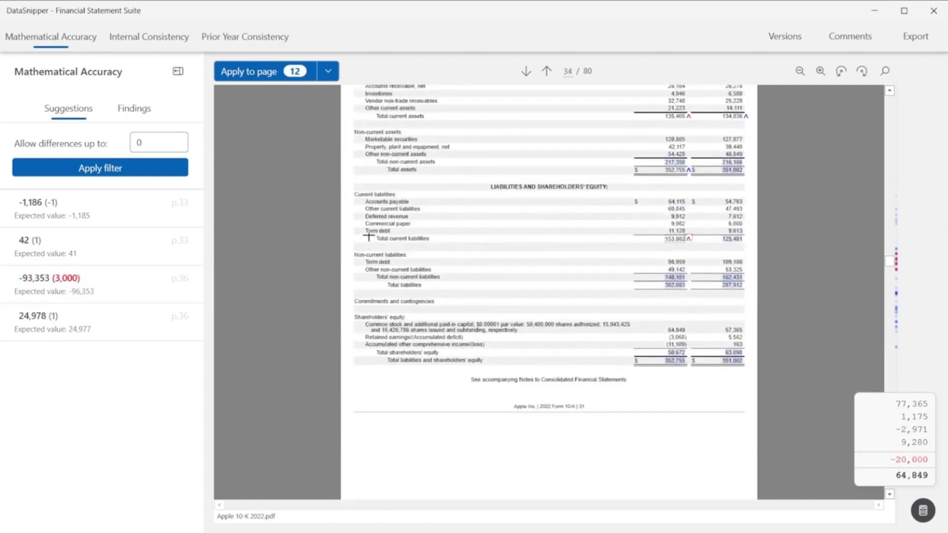
{"action": "left_click", "coordinate": [267, 71]}
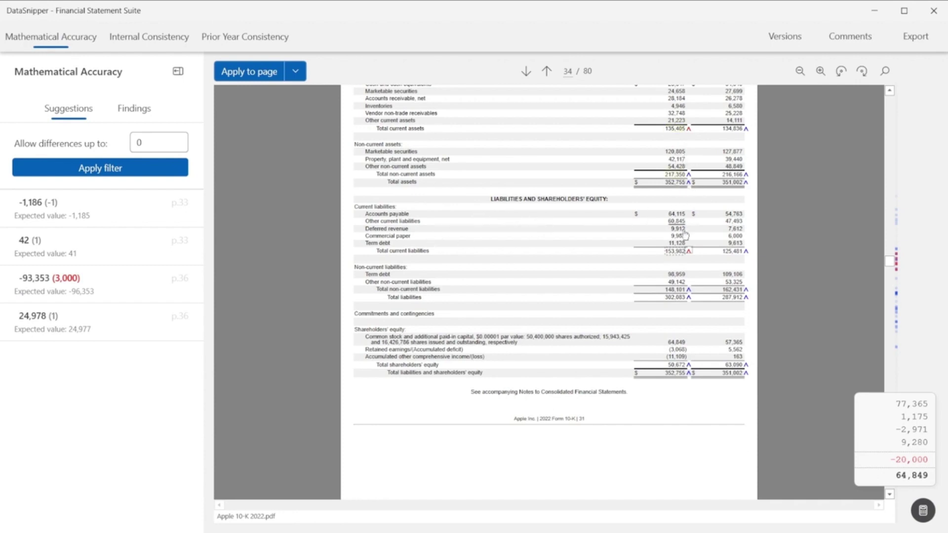
- Review the six mathematical accuracy findings and switch to the Internal Consistency check
{"action": "left_click", "coordinate": [133, 109]}
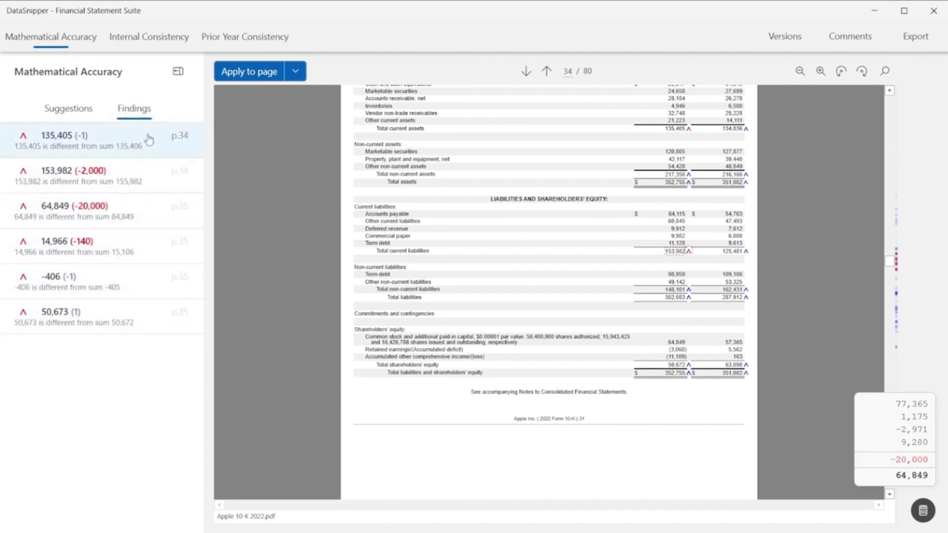
{"action": "left_click", "coordinate": [149, 40]}
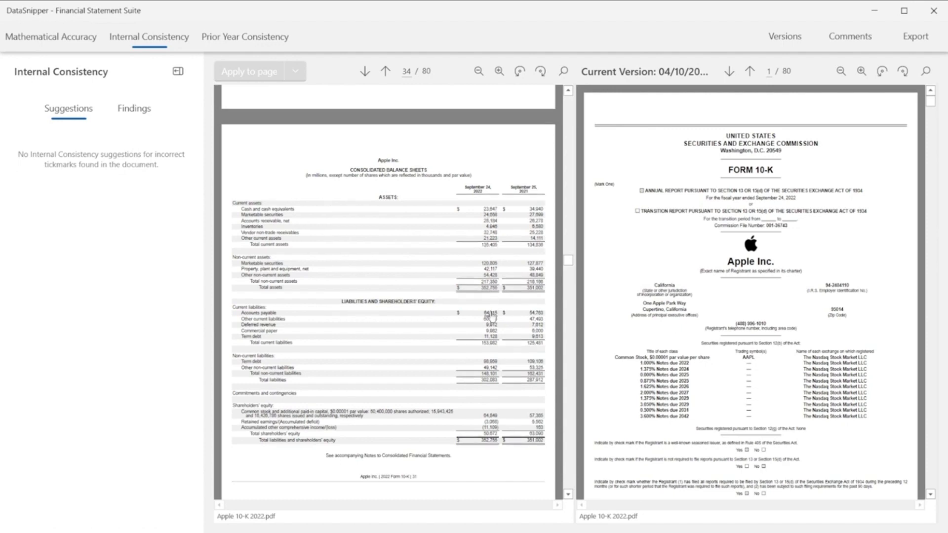
{"action": "scroll", "coordinate": [491, 316], "scroll_direction": "down", "scroll_amount": 1}
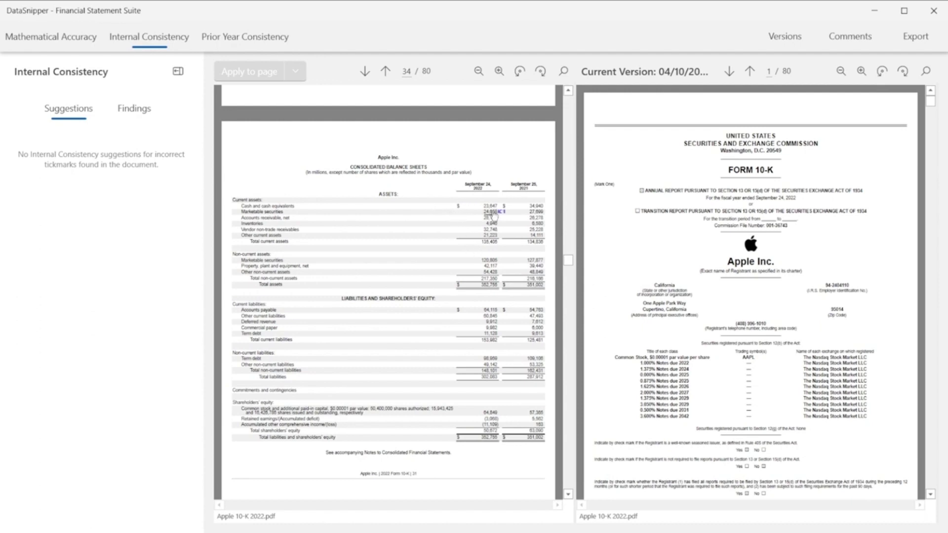
- Verify IC1 ties marketable securities 24,658 to Note 3 on page 41, then tickmark term debt 98,959
{"action": "left_click", "coordinate": [503, 217]}
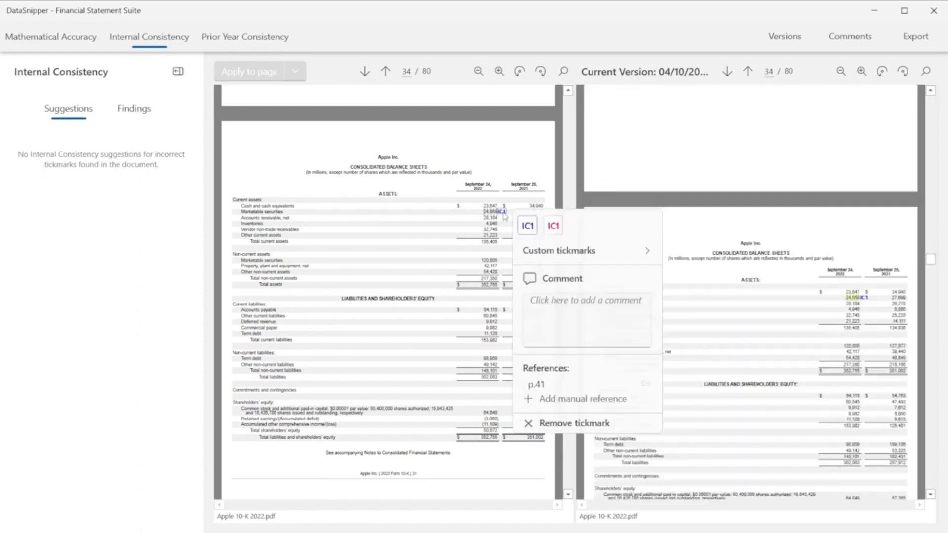
{"action": "left_click", "coordinate": [533, 385]}
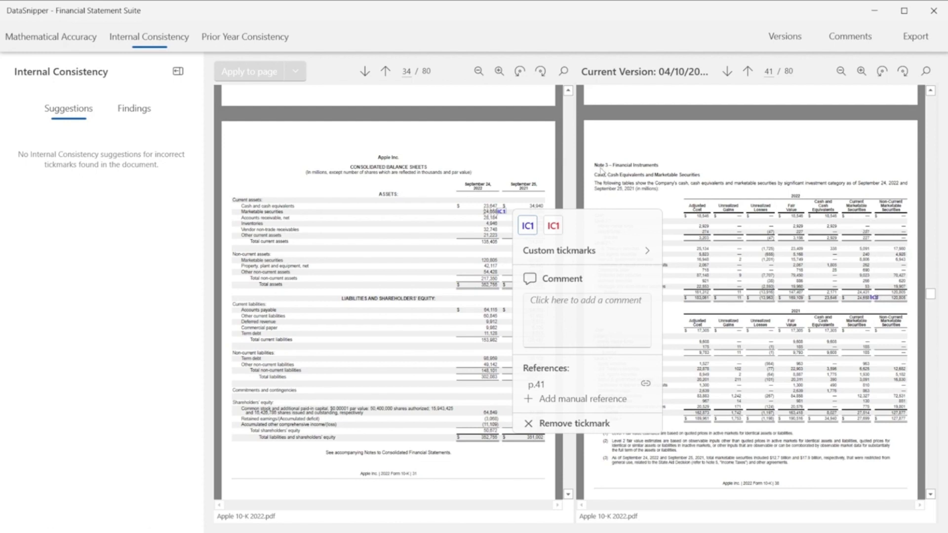
{"action": "left_click", "coordinate": [448, 276]}
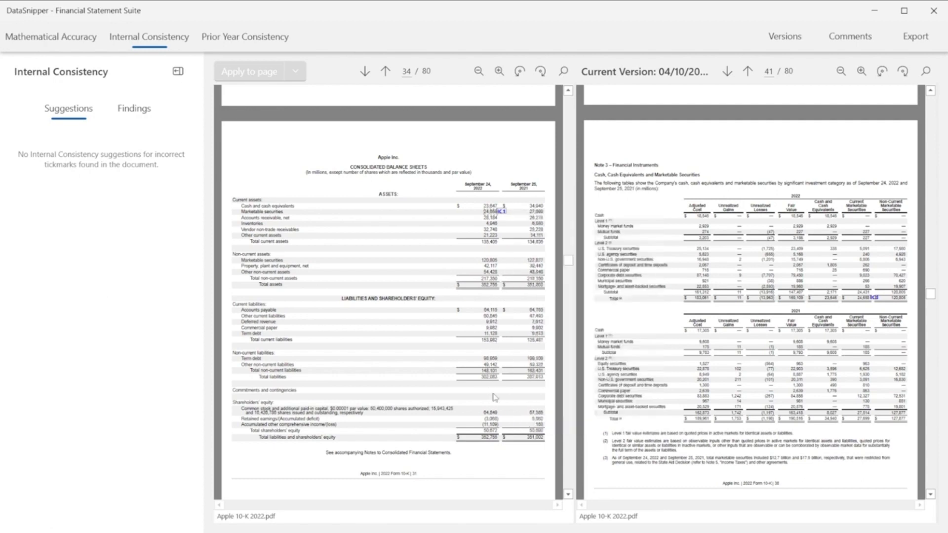
{"action": "left_click", "coordinate": [490, 361]}
- Tie the IC2 term debt 98,959 tickmark to the matching value in the page 48 note
{"action": "left_click", "coordinate": [502, 360]}
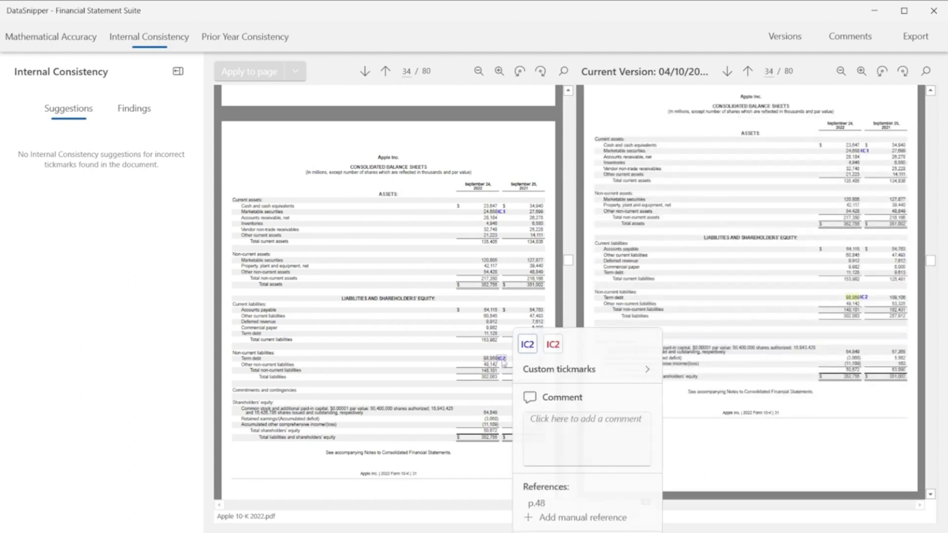
{"action": "left_click", "coordinate": [548, 503]}
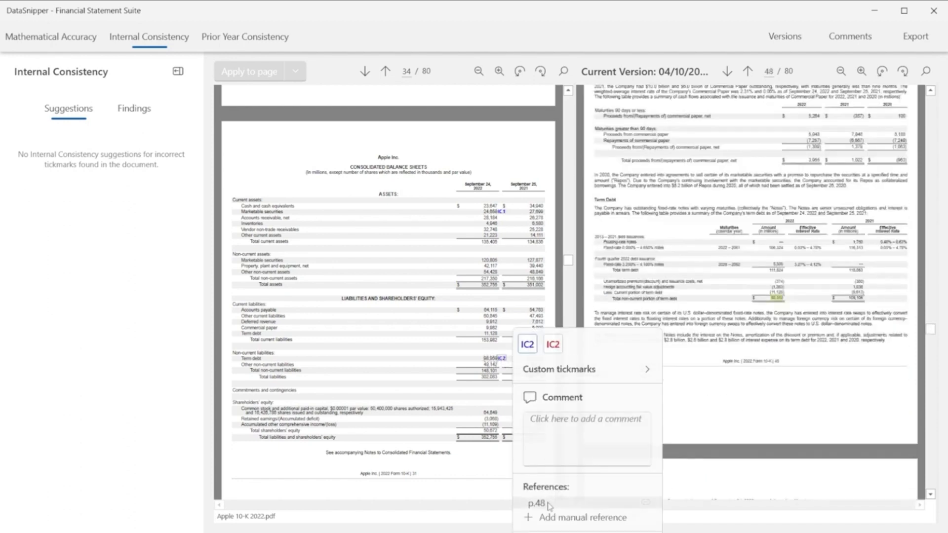
{"action": "left_click", "coordinate": [788, 300]}
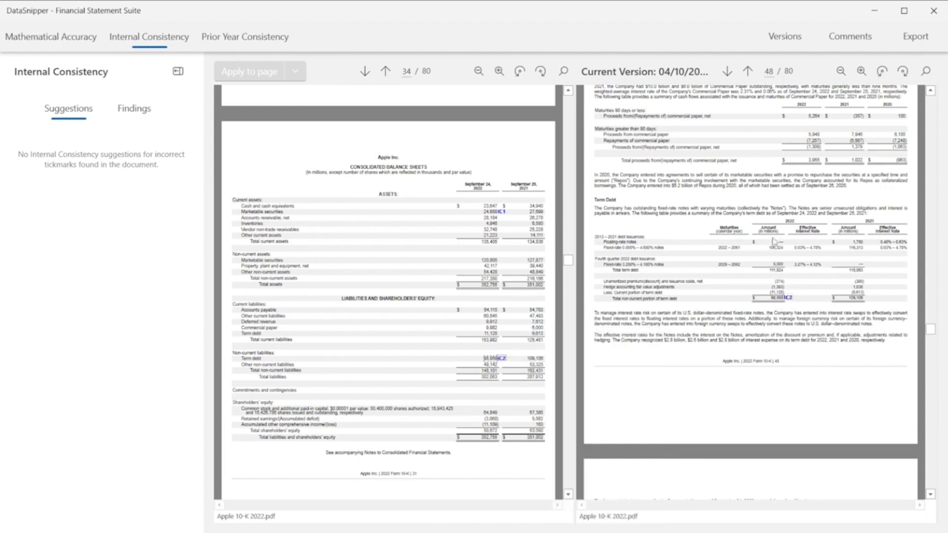
- Box common stock 64,849 as IC3, referenced to the page 35 equity statement
{"action": "scroll", "coordinate": [458, 397], "scroll_direction": "down", "scroll_amount": 1}
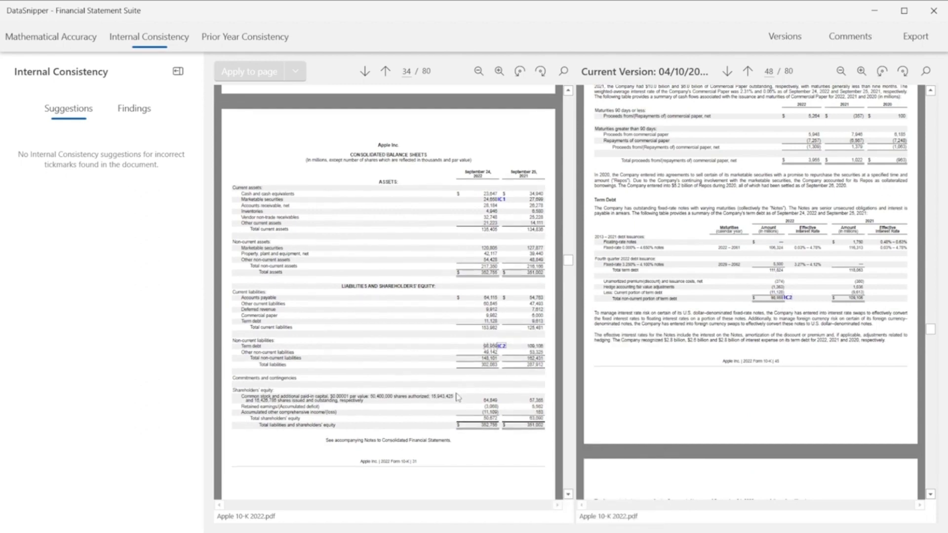
{"action": "scroll", "coordinate": [458, 397], "scroll_direction": "down", "scroll_amount": 2}
{"action": "left_click_drag", "start_coordinate": [485, 367], "coordinate": [506, 381]}
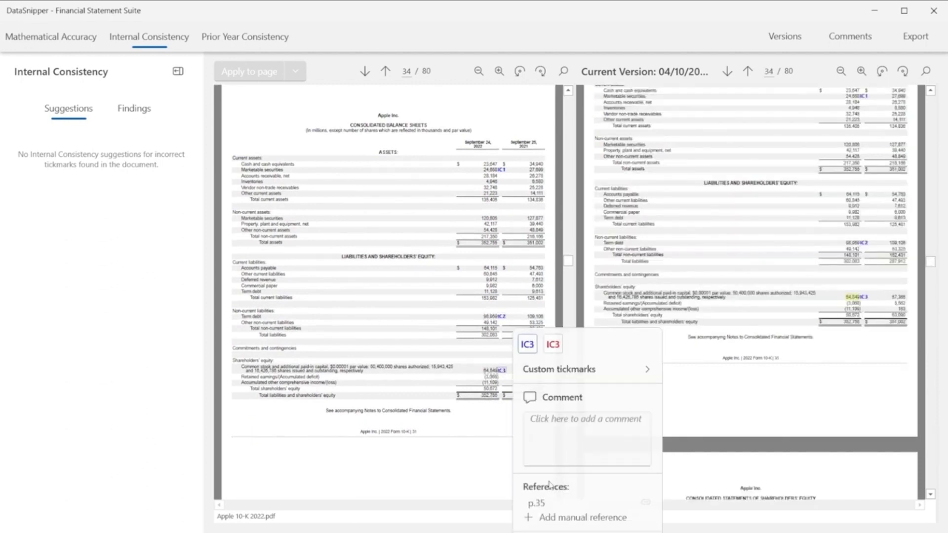
{"action": "left_click", "coordinate": [536, 503]}
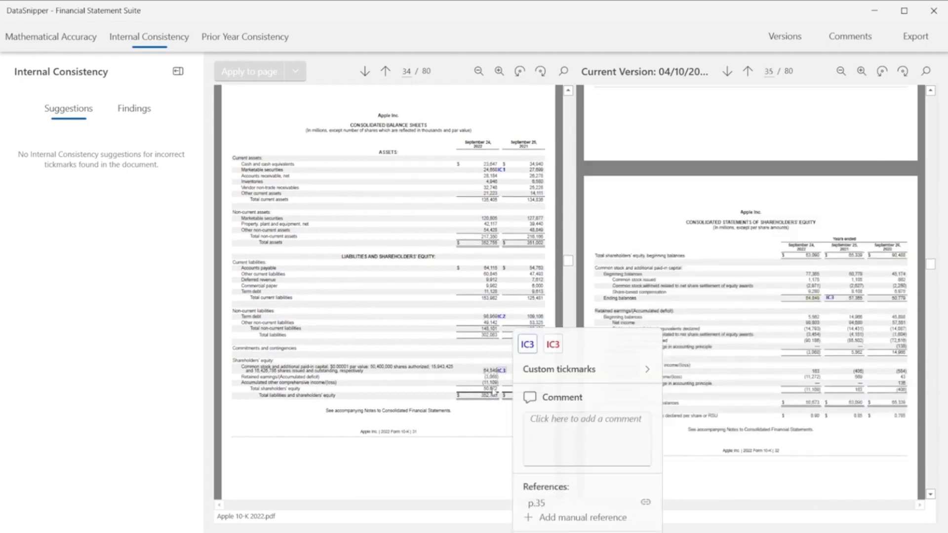
{"action": "left_click", "coordinate": [463, 349]}
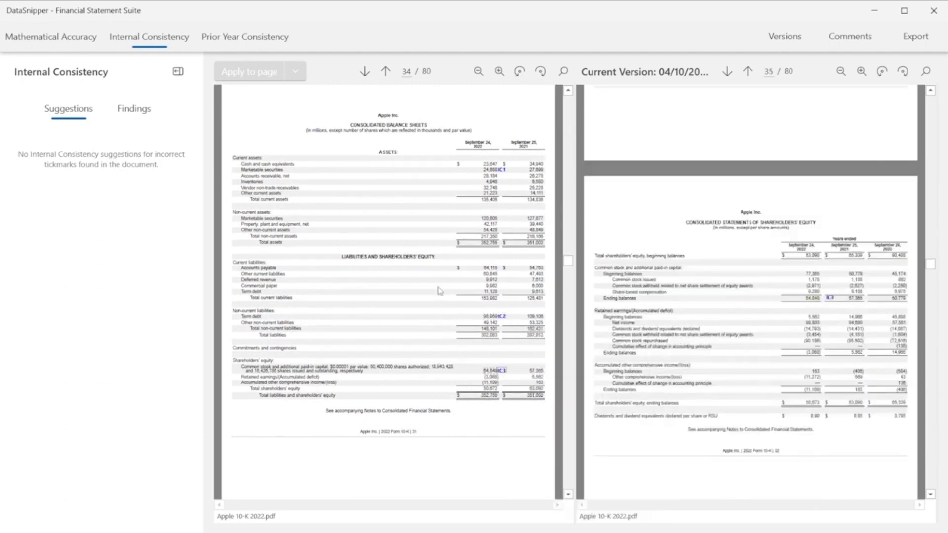
- Select the -352 suggestion and show the 2021 cash flow statement on page 36 beside it
{"action": "left_click", "coordinate": [252, 36]}
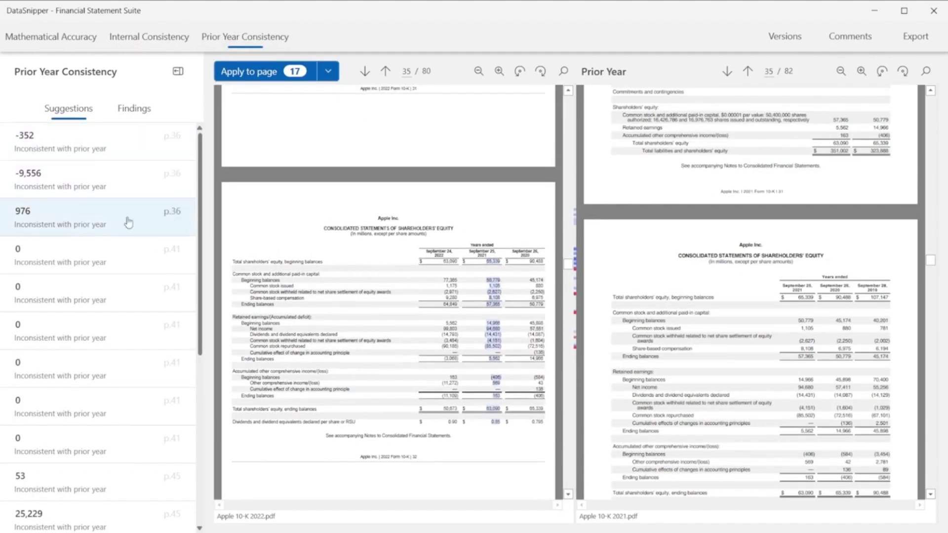
{"action": "left_click", "coordinate": [108, 155]}
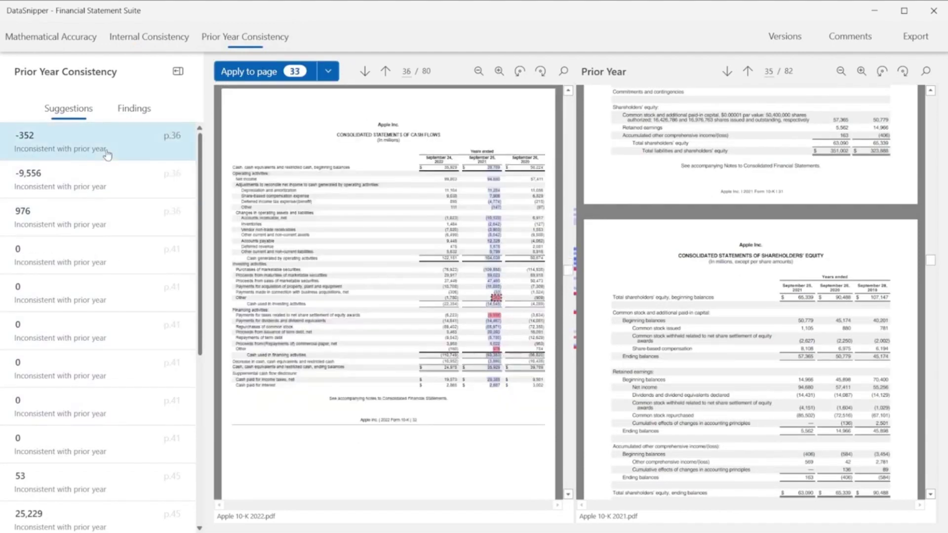
{"action": "left_click", "coordinate": [487, 166]}
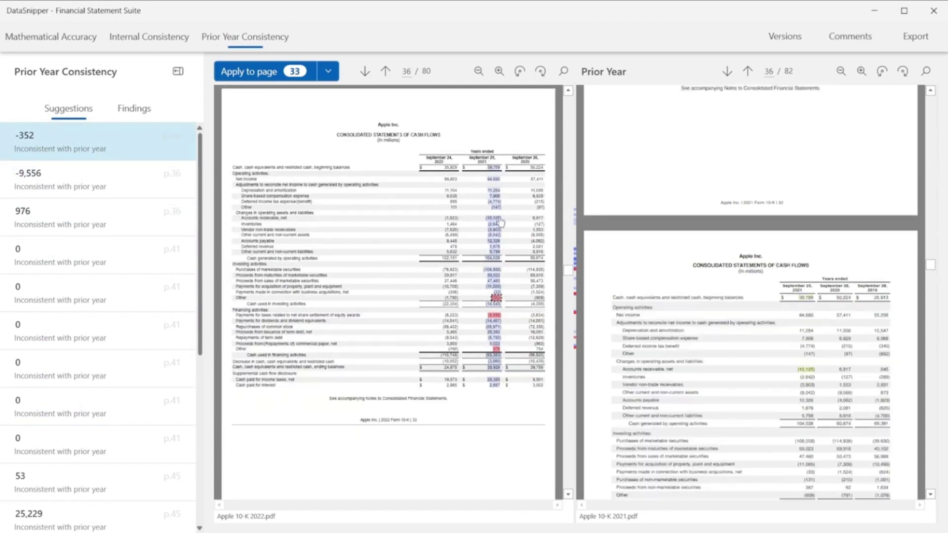
{"action": "scroll", "coordinate": [691, 320], "scroll_direction": "down", "scroll_amount": 3}
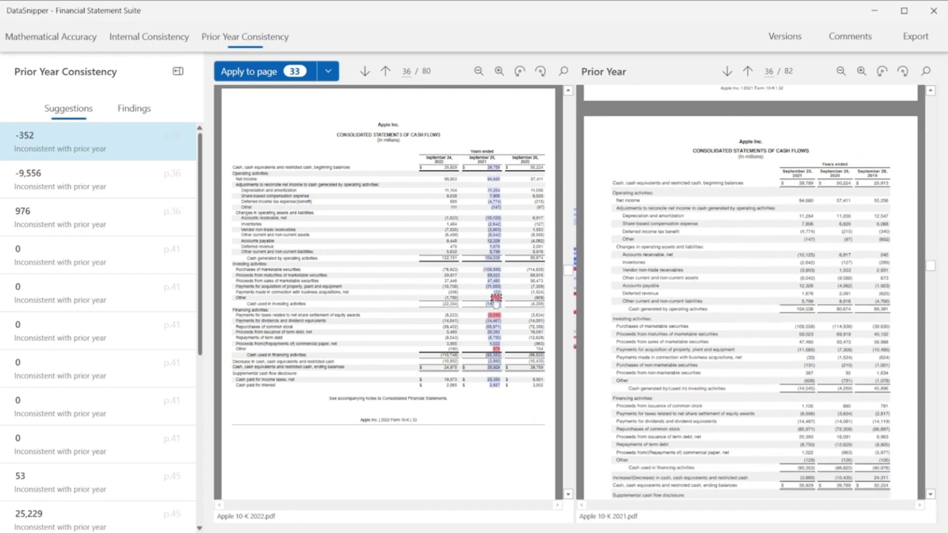
- Place PY inconsistency tickmarks on the cash flow values (352), (9,556) and 976
{"action": "left_click", "coordinate": [495, 299]}
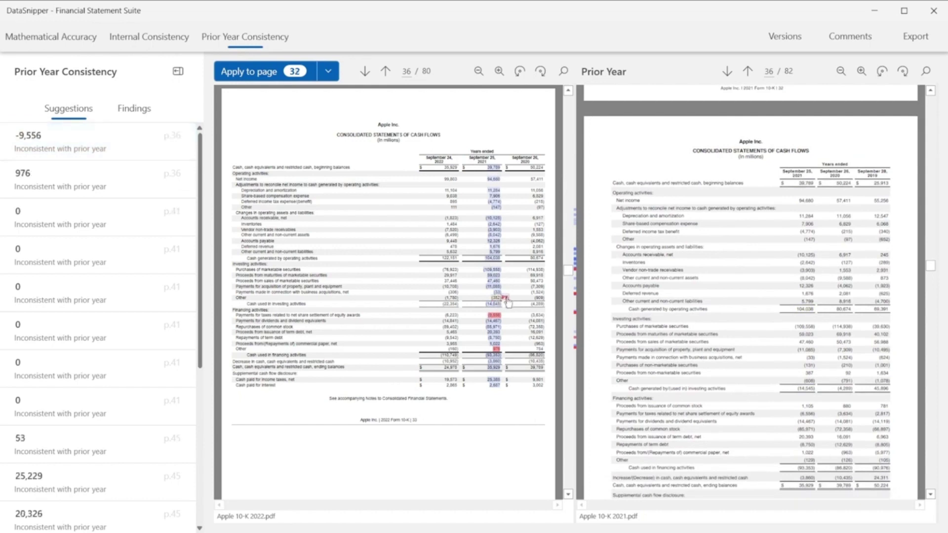
{"action": "left_click", "coordinate": [505, 298]}
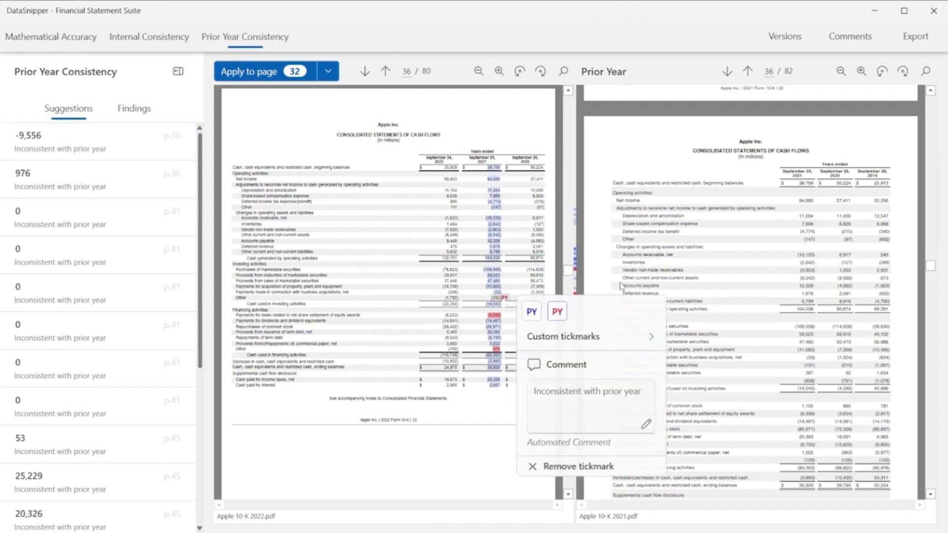
{"action": "left_click", "coordinate": [787, 315]}
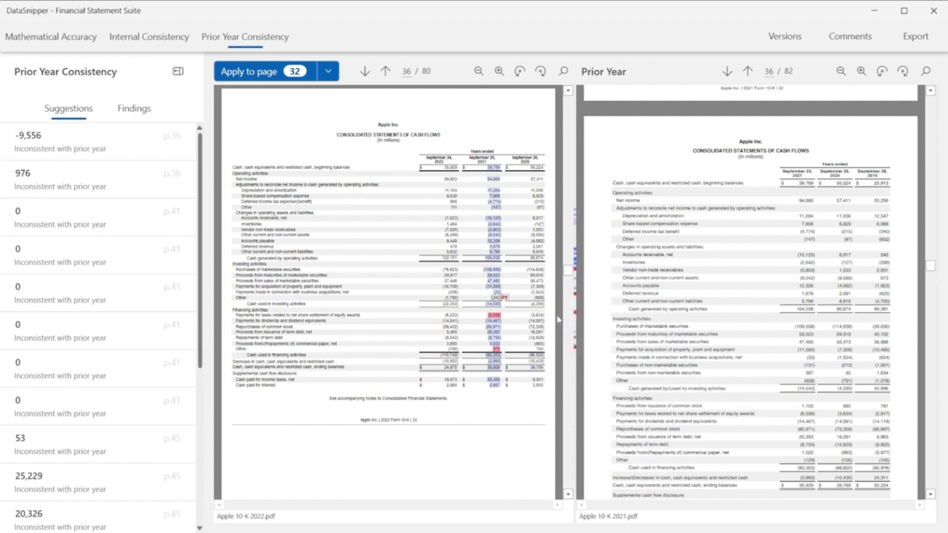
{"action": "left_click", "coordinate": [496, 316]}
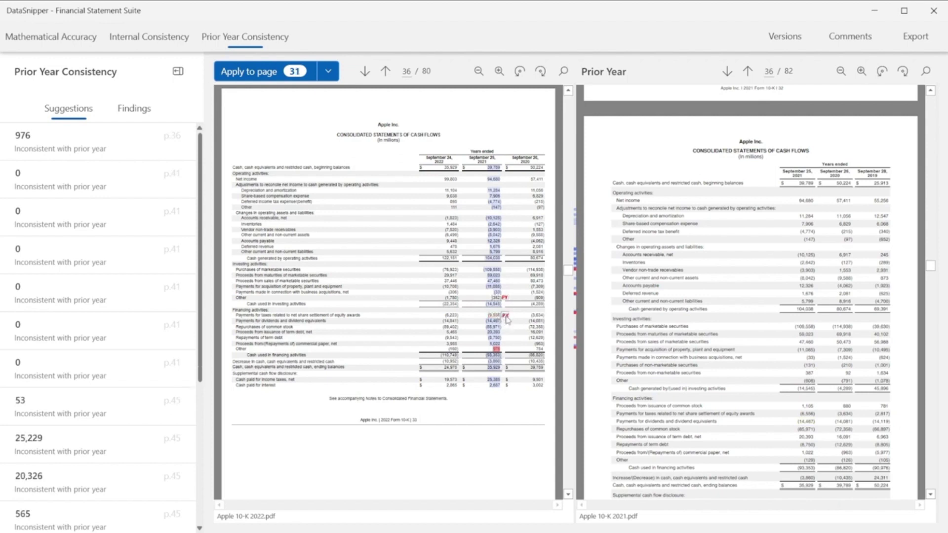
{"action": "left_click", "coordinate": [506, 317]}
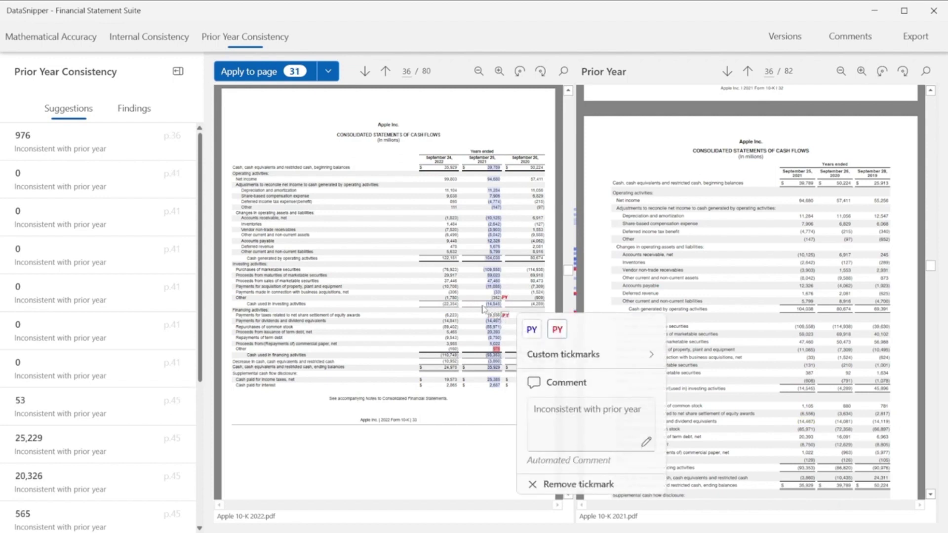
{"action": "left_click", "coordinate": [496, 349]}
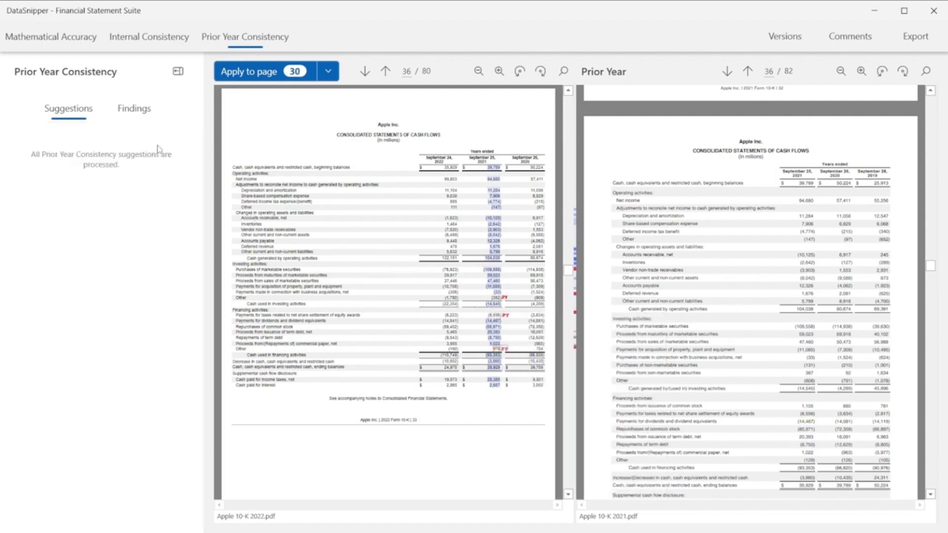
- Scroll through the Prior Year Consistency findings list, each tagged PY
{"action": "left_click", "coordinate": [133, 109]}
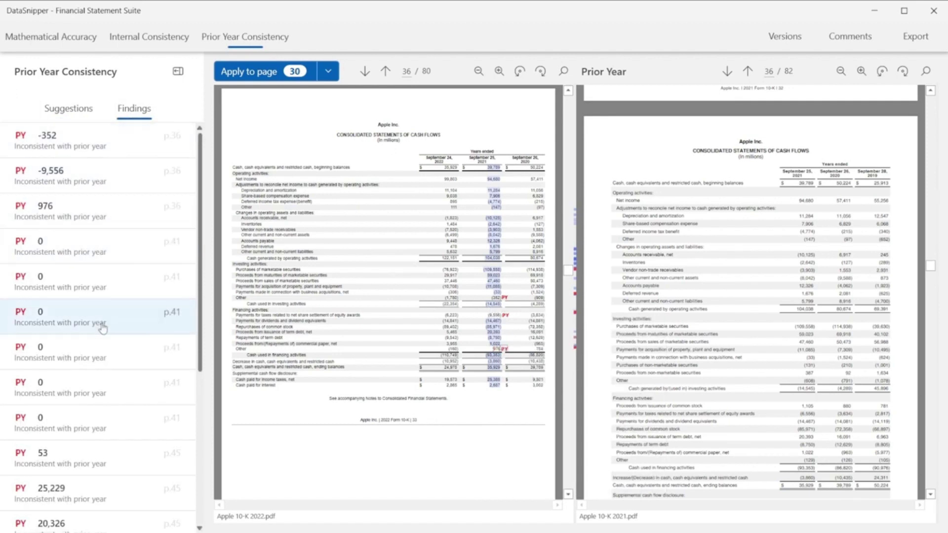
{"action": "scroll", "coordinate": [102, 328], "scroll_direction": "down", "scroll_amount": 5}
{"action": "scroll", "coordinate": [103, 328], "scroll_direction": "up", "scroll_amount": 5}
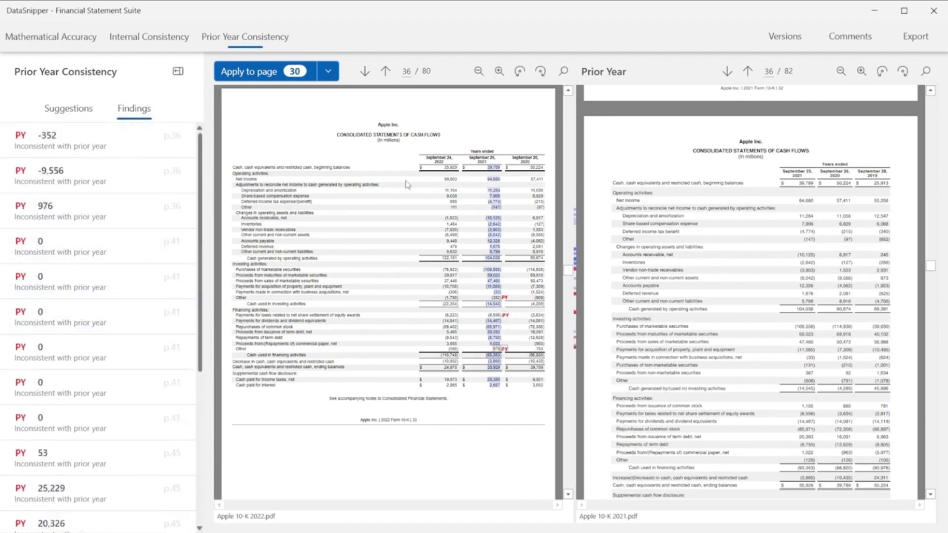
{"action": "scroll", "coordinate": [406, 185], "scroll_direction": "up", "scroll_amount": 10}
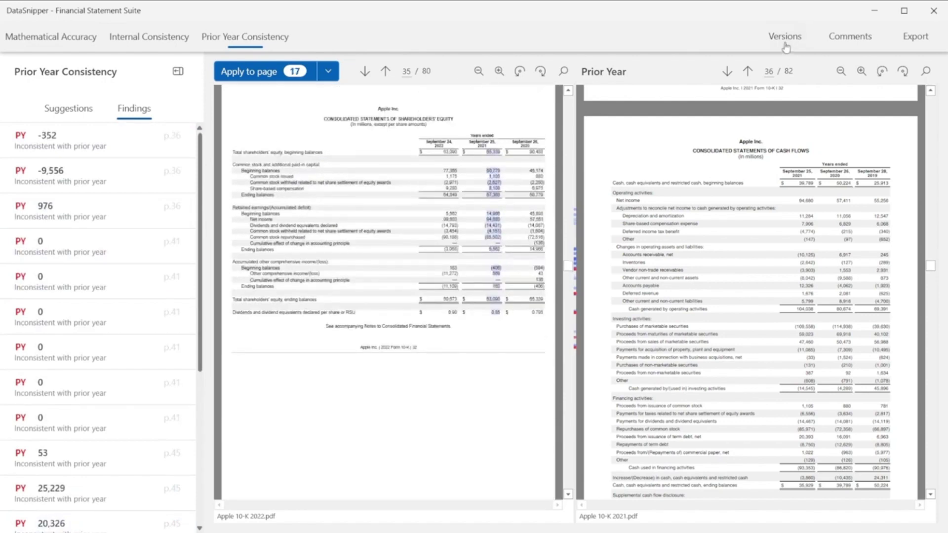
- Check the saved versions and comments, then bring up the Export as .PDF options for tickmarks, findings and comments summary
{"action": "left_click", "coordinate": [784, 44]}
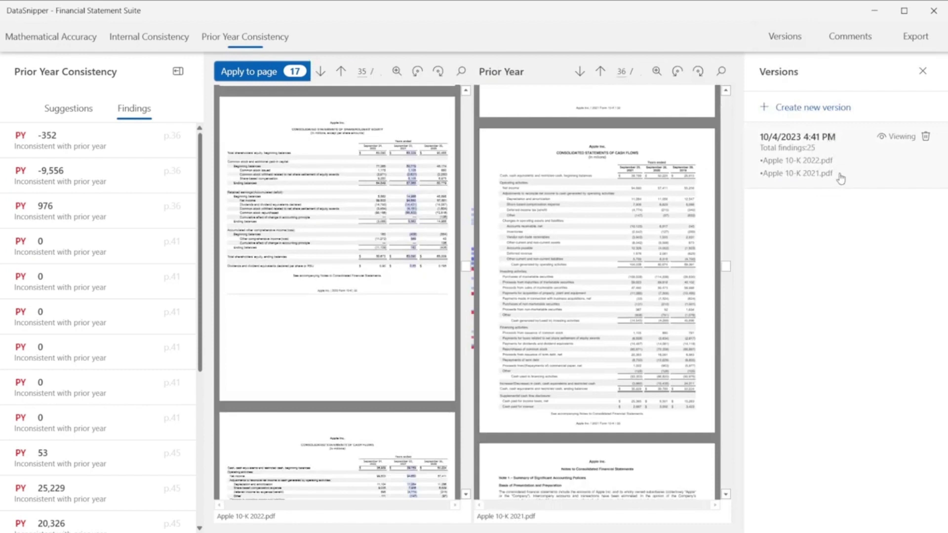
{"action": "left_click", "coordinate": [854, 38]}
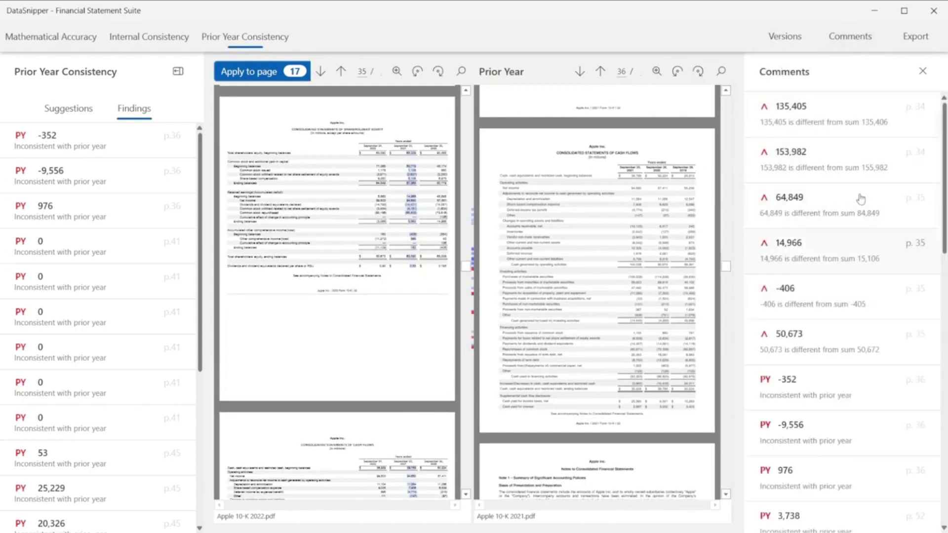
{"action": "left_click", "coordinate": [908, 44]}
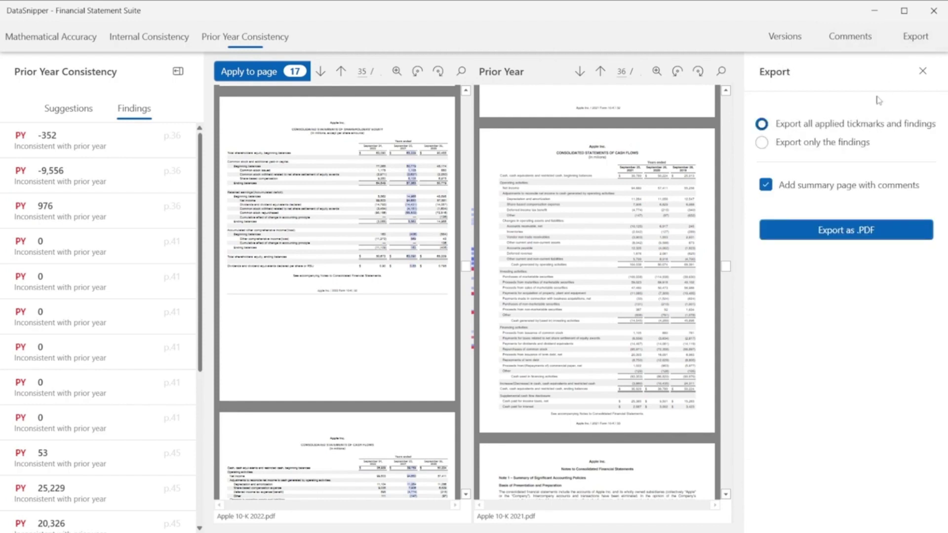